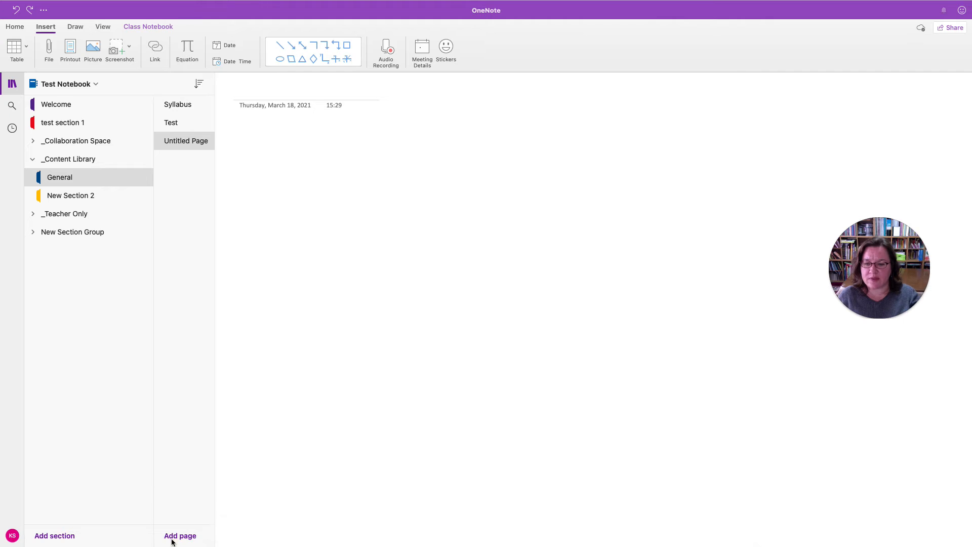
Step: Add a page titled "Test Page" to the General section and enter "Type content." as its body text
{"action": "left_click", "coordinate": [179, 538]}
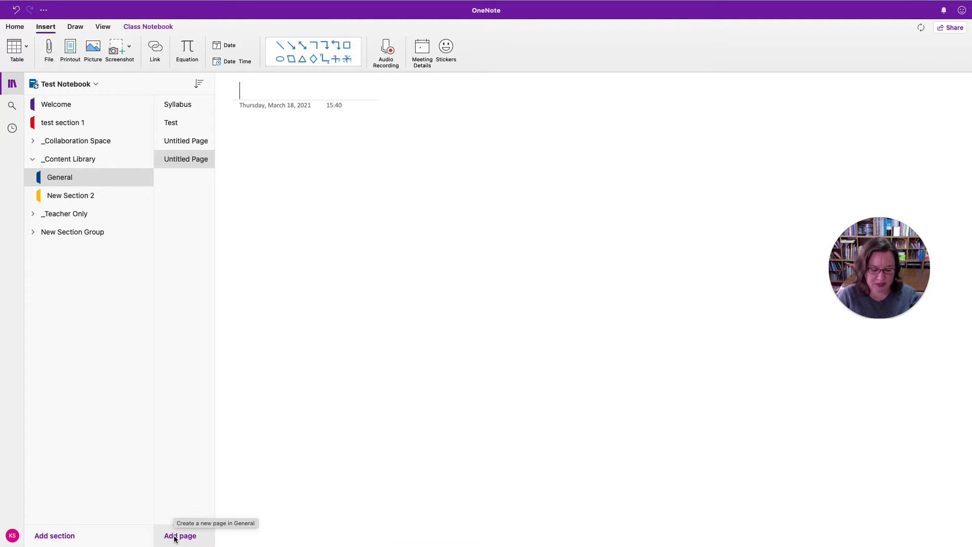
{"action": "type", "text": "Test Page"}
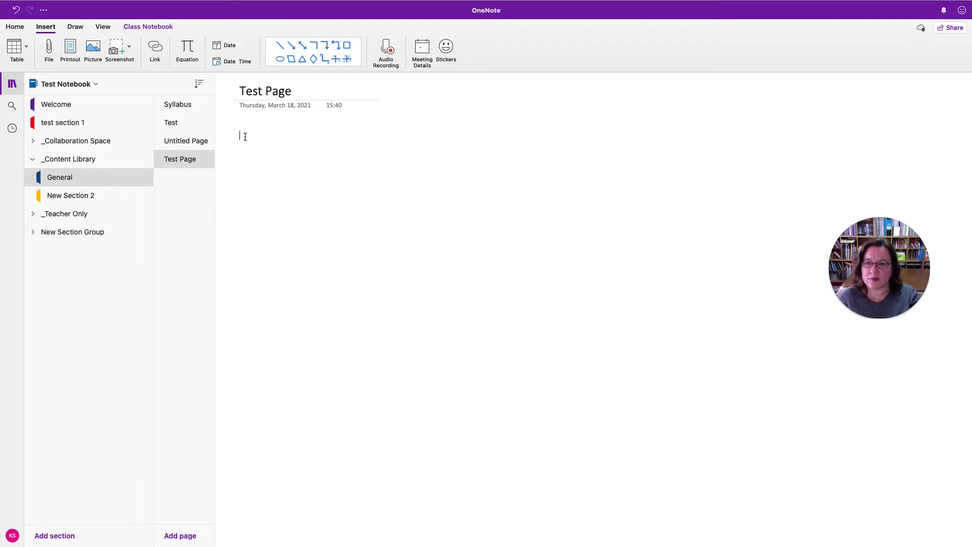
{"action": "left_click", "coordinate": [16, 29]}
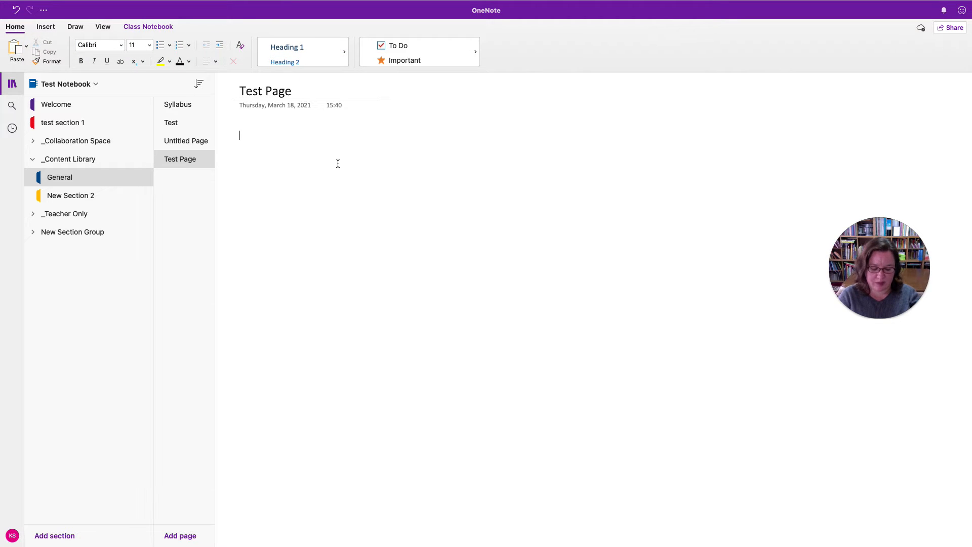
{"action": "type", "text": "Teyp"}
{"action": "type", "text": "yp"}
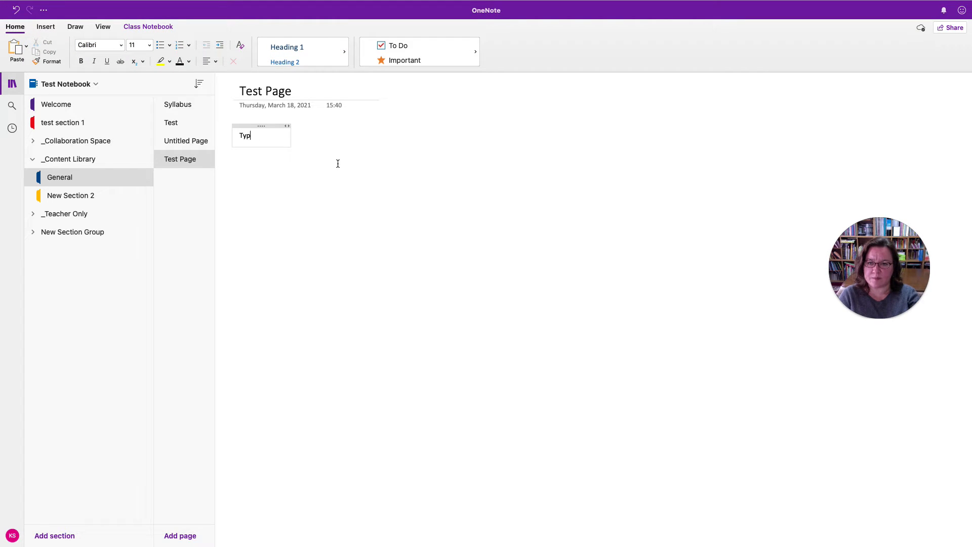
{"action": "type", "text": "e conten"}
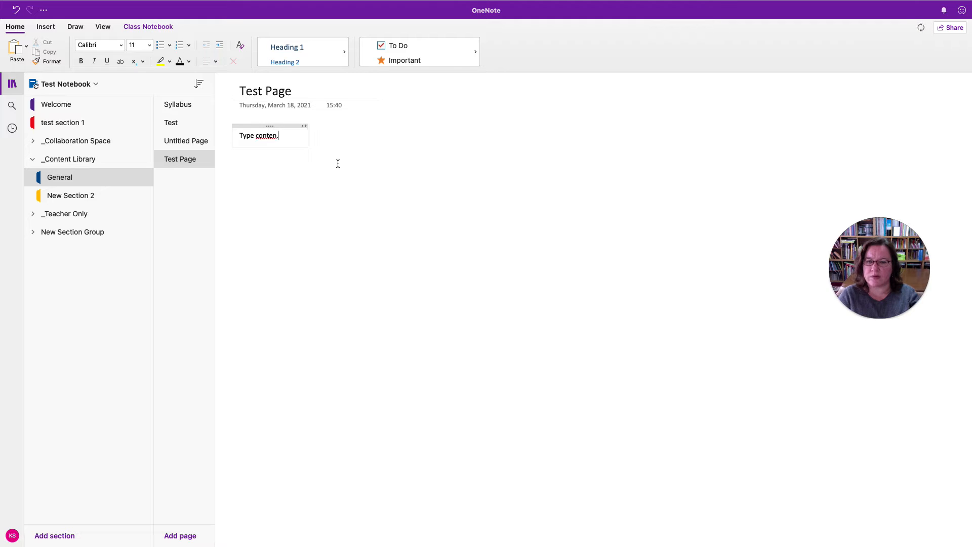
{"action": "type", "text": "t."}
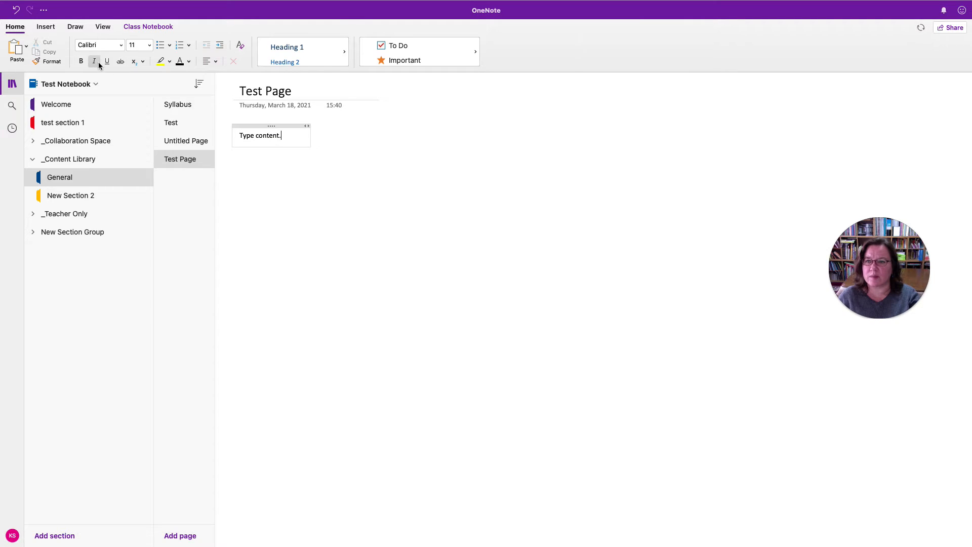
Step: Format the "Type content." text as bold, blue and 14 pt
{"action": "left_click_drag", "start_coordinate": [295, 134], "coordinate": [206, 135]}
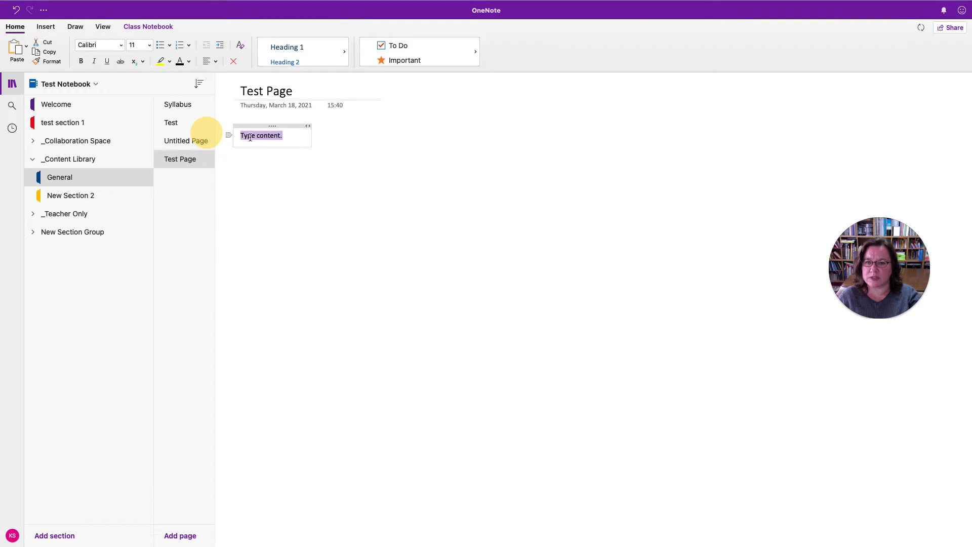
{"action": "left_click", "coordinate": [82, 61]}
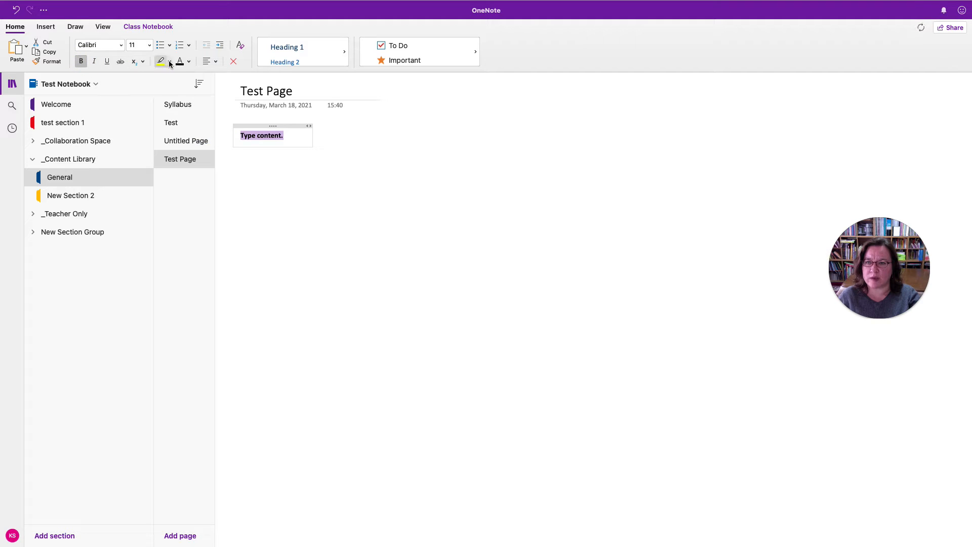
{"action": "left_click", "coordinate": [189, 61]}
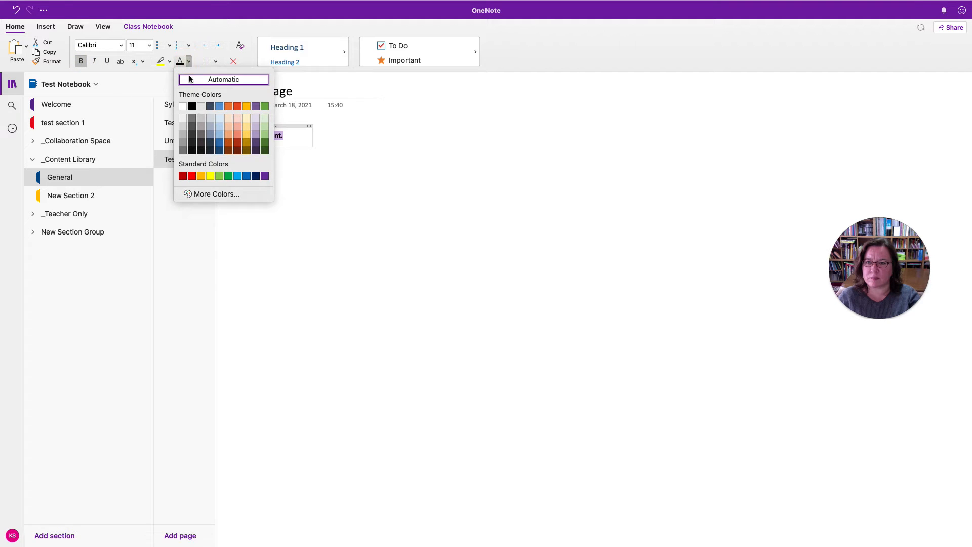
{"action": "left_click", "coordinate": [247, 176]}
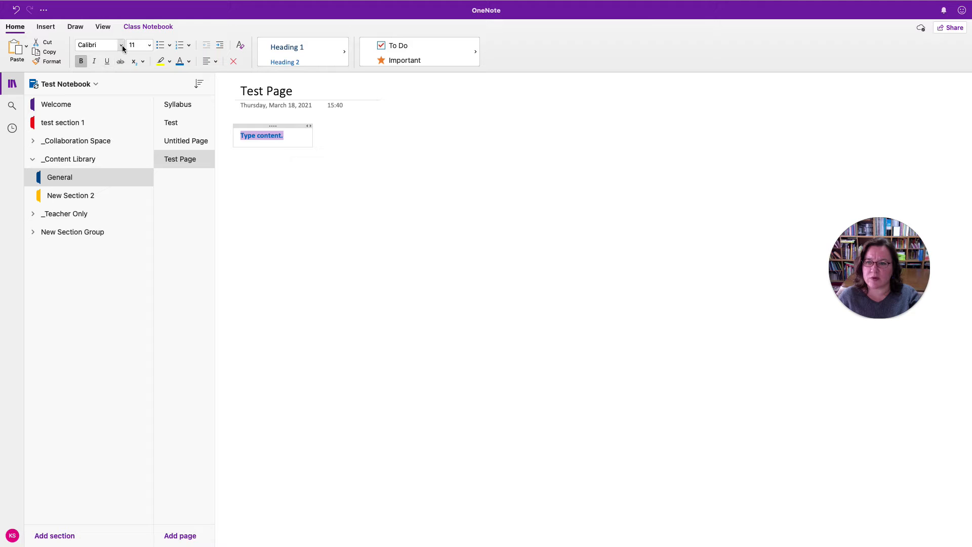
{"action": "left_click", "coordinate": [149, 45]}
{"action": "left_click", "coordinate": [151, 148]}
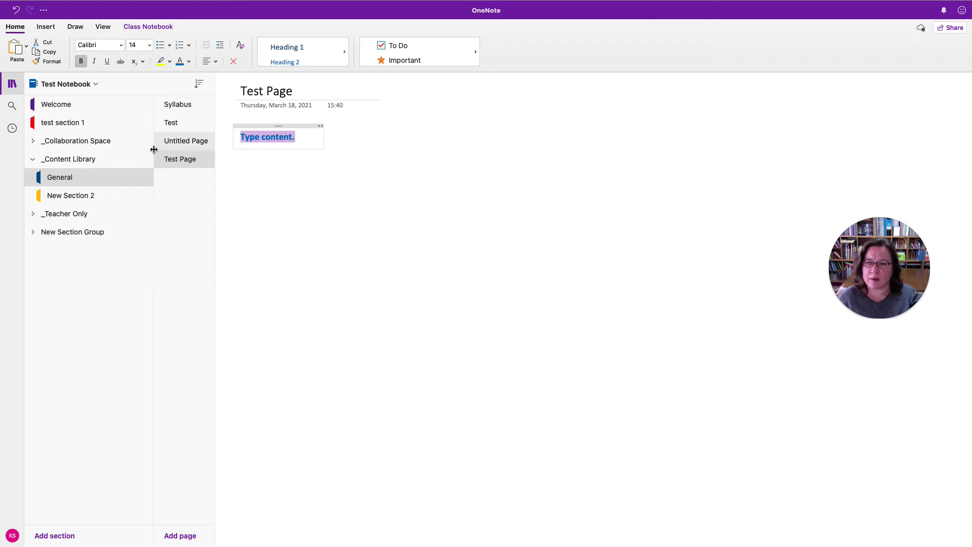
{"action": "left_click", "coordinate": [283, 160]}
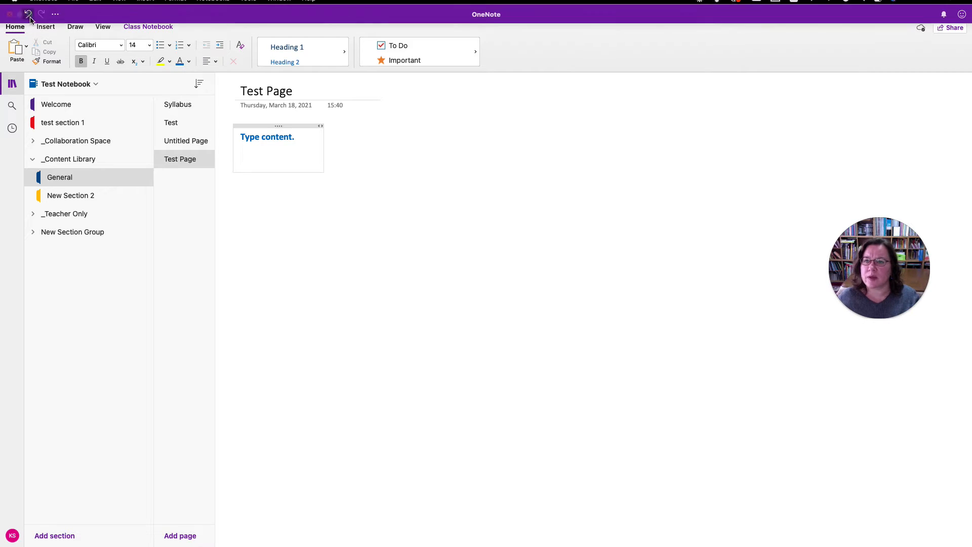
Step: Insert a table with two columns and three rows in the empty area below the "Type content." text
{"action": "left_click", "coordinate": [46, 28]}
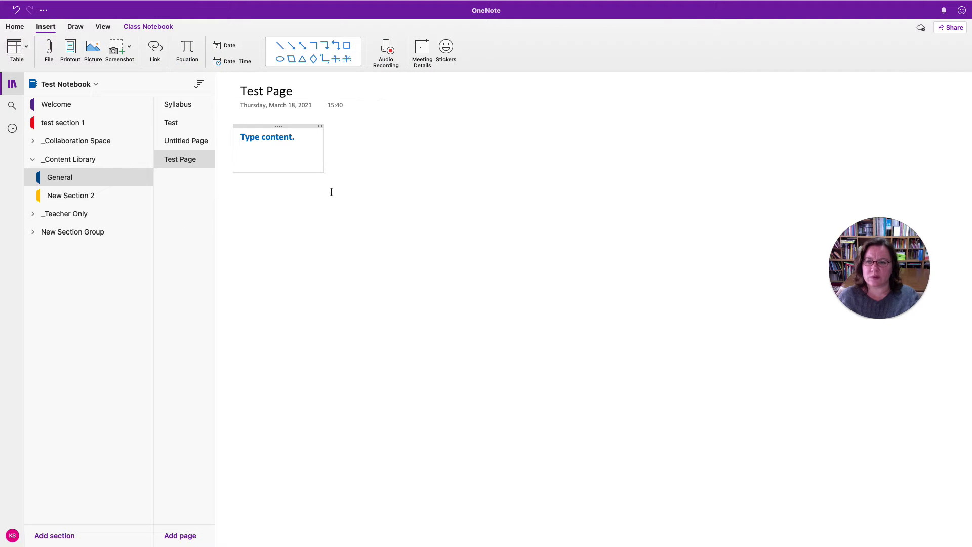
{"action": "left_click", "coordinate": [355, 205]}
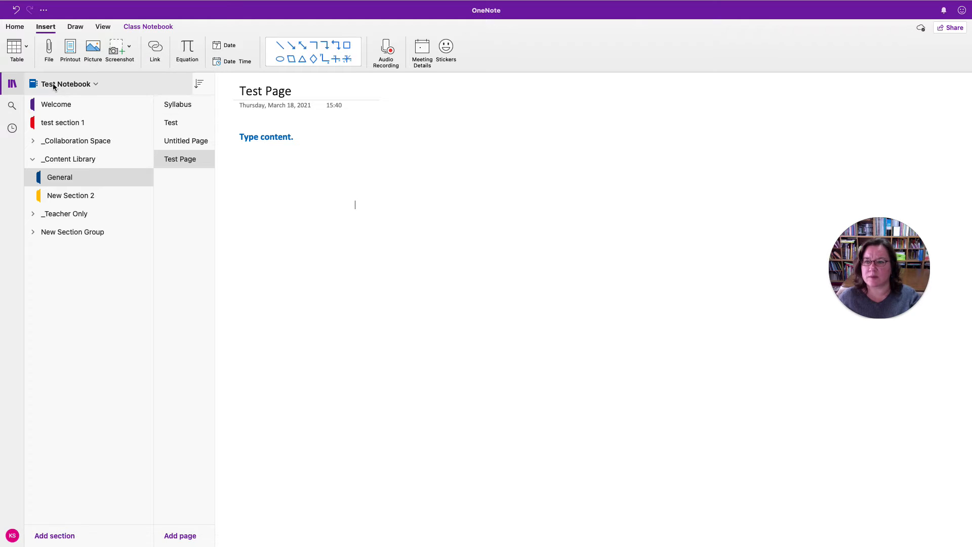
{"action": "left_click", "coordinate": [12, 53]}
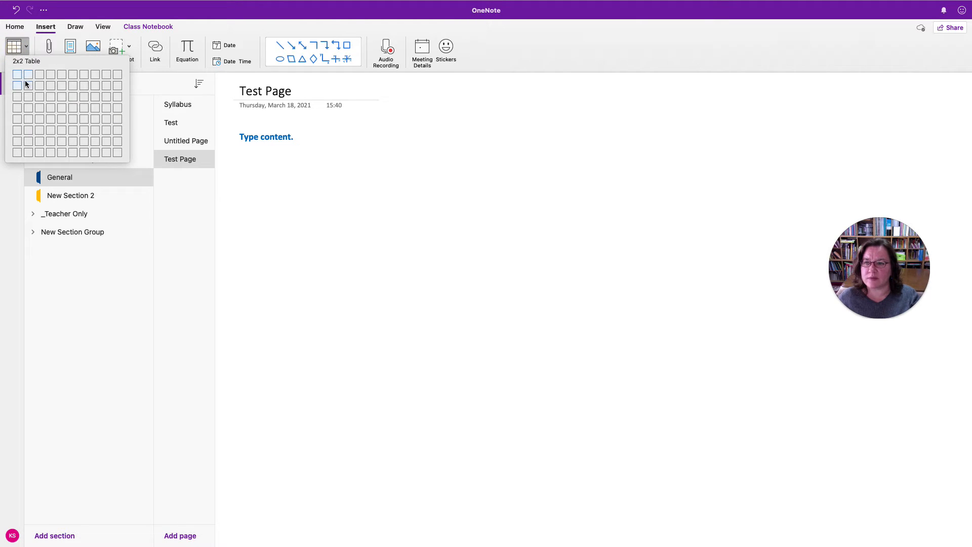
{"action": "left_click", "coordinate": [25, 97]}
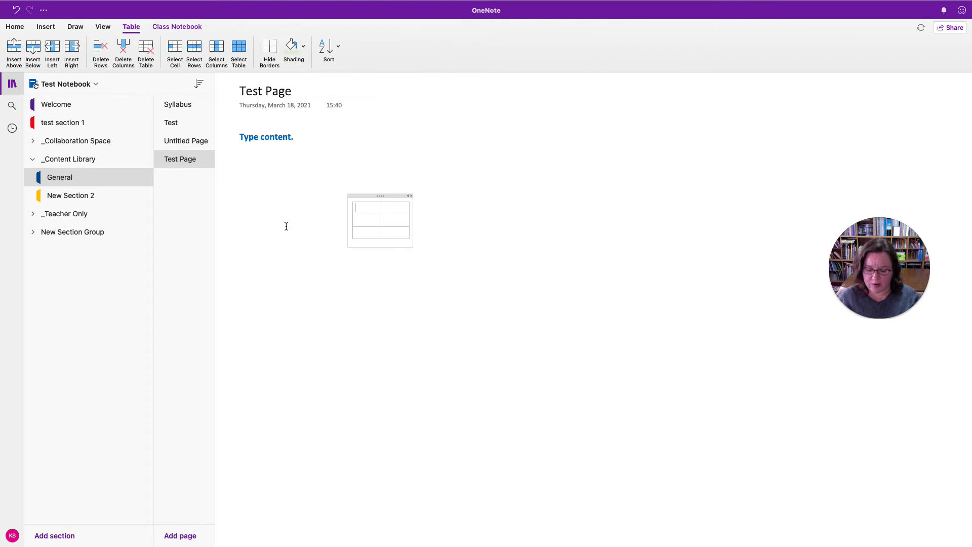
Step: Number the three rows "1.", "2." and "3." in the table's first column
{"action": "type", "text": "1."}
{"action": "left_click", "coordinate": [370, 221]}
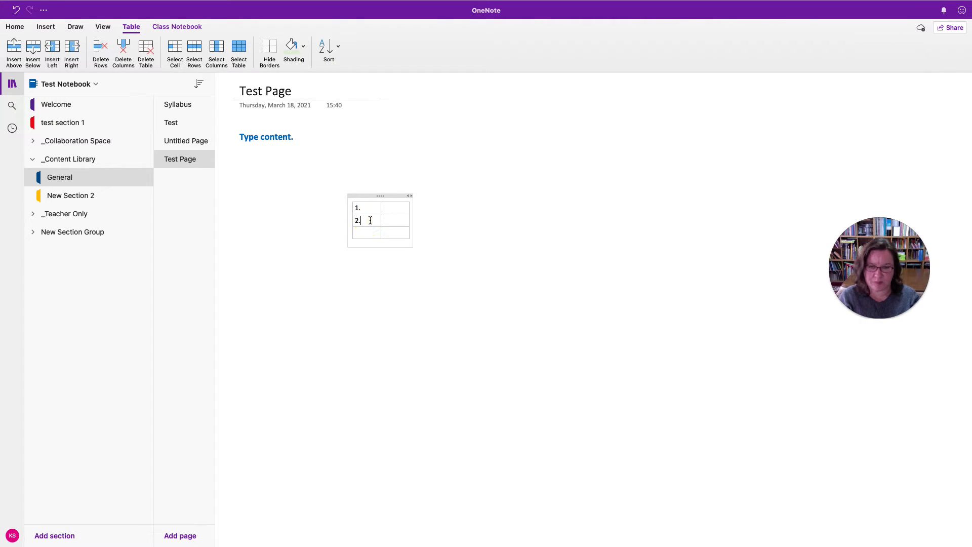
{"action": "left_click", "coordinate": [370, 233]}
{"action": "type", "text": "3"}
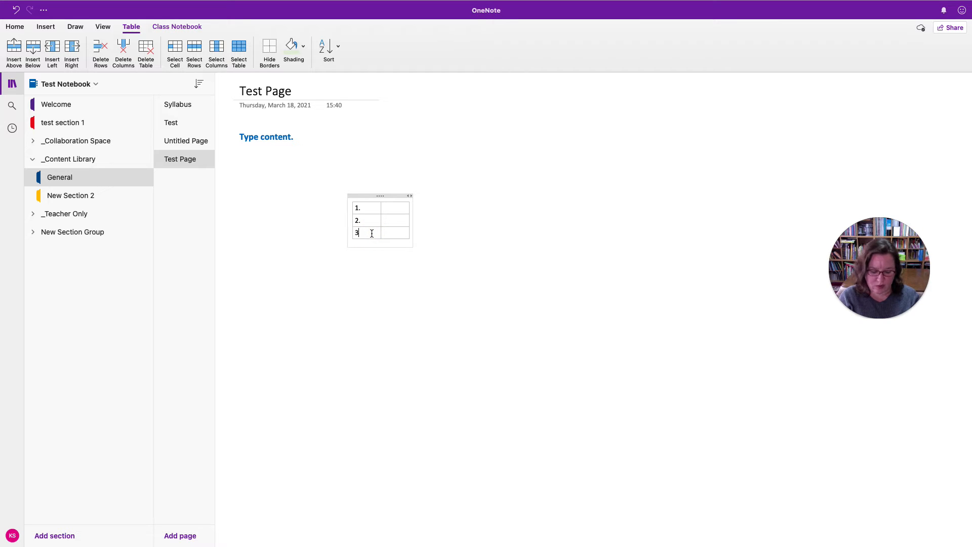
{"action": "type", "text": "."}
Step: Widen the table's second column and move the table under the "Type content." text, aligned with the page's left margin
{"action": "left_click", "coordinate": [409, 217]}
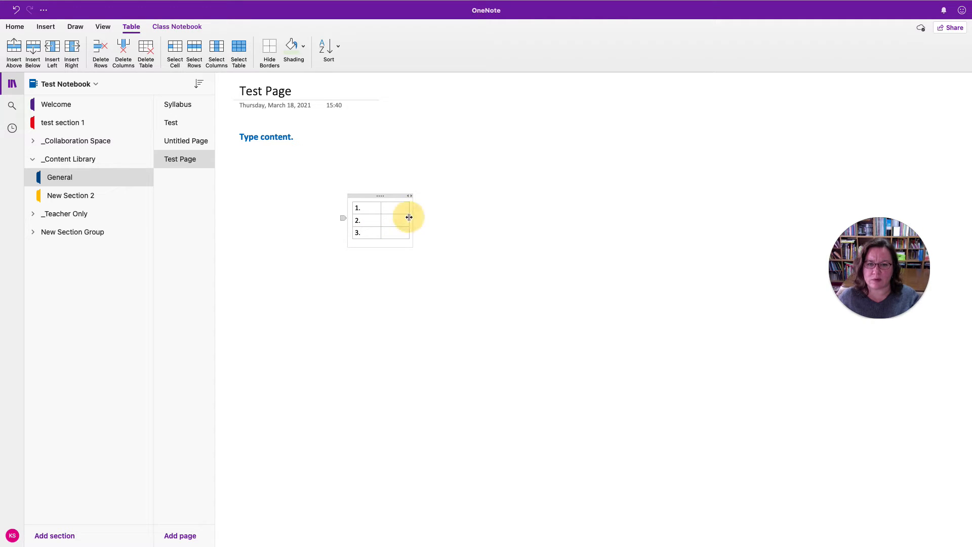
{"action": "left_click_drag", "start_coordinate": [410, 217], "coordinate": [685, 195]}
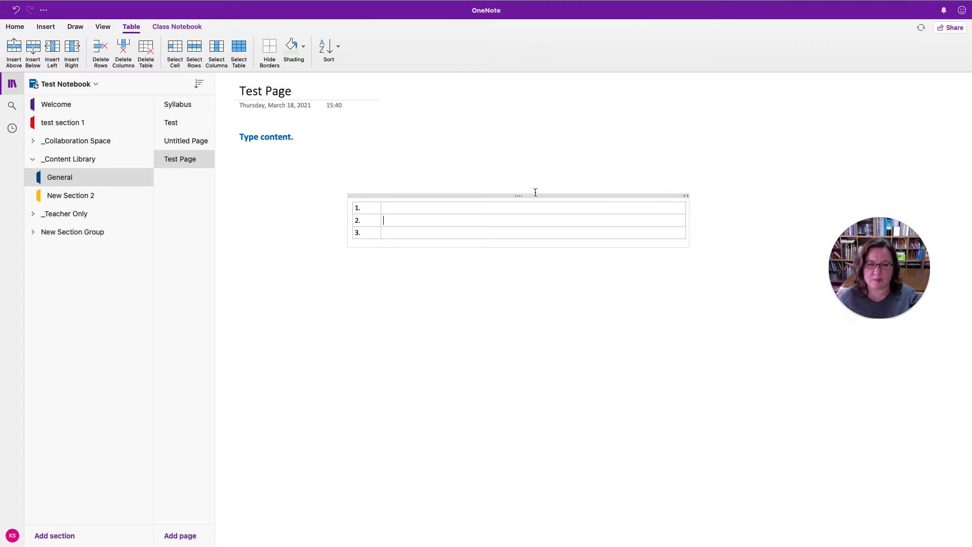
{"action": "left_click_drag", "start_coordinate": [536, 196], "coordinate": [433, 165]}
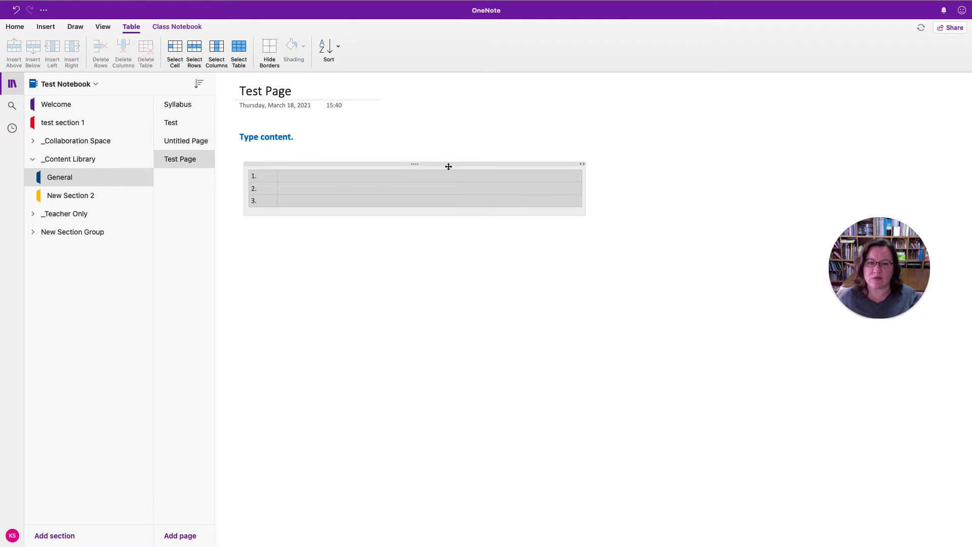
{"action": "left_click_drag", "start_coordinate": [451, 163], "coordinate": [443, 177]}
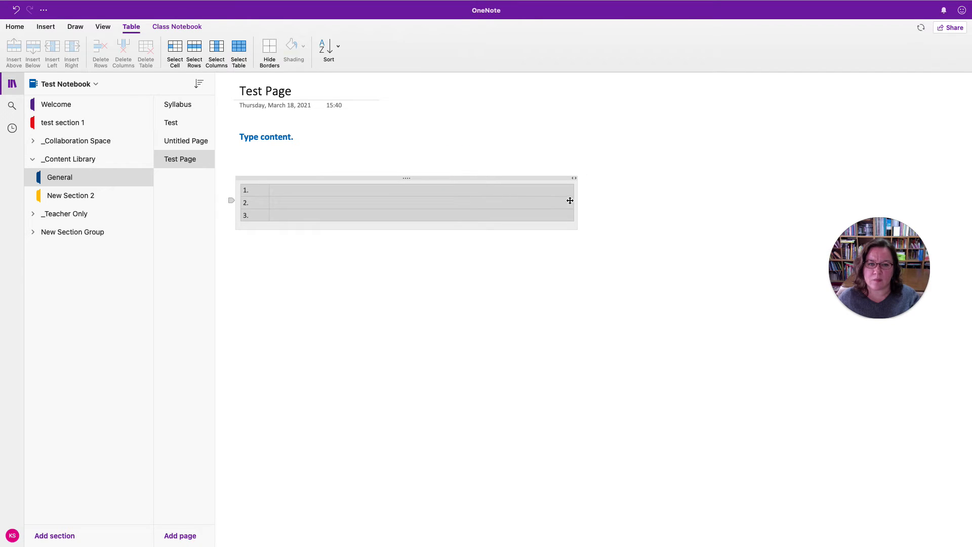
Step: Widen the table's container and stretch the second column further to nearly fill it
{"action": "left_click_drag", "start_coordinate": [574, 200], "coordinate": [718, 189]}
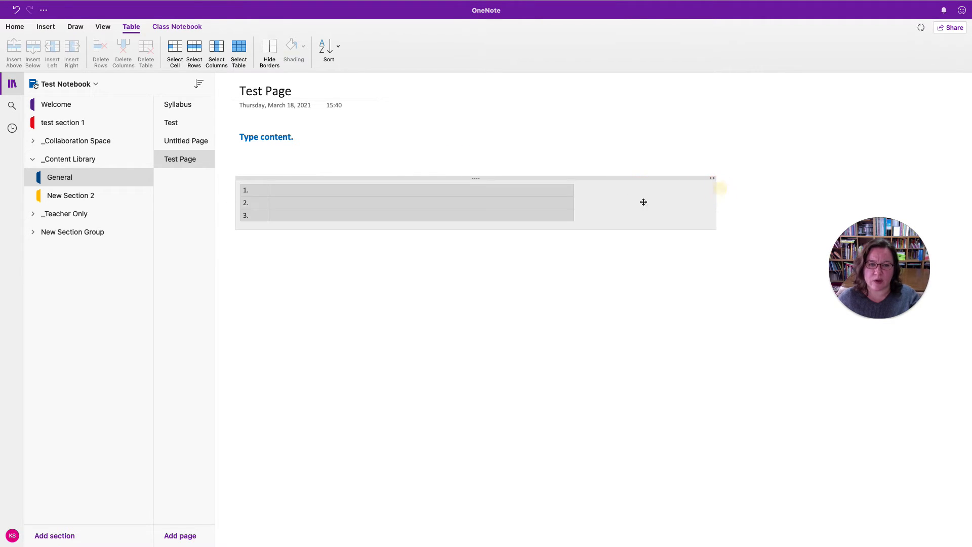
{"action": "left_click", "coordinate": [572, 201]}
{"action": "left_click_drag", "start_coordinate": [575, 198], "coordinate": [715, 195]}
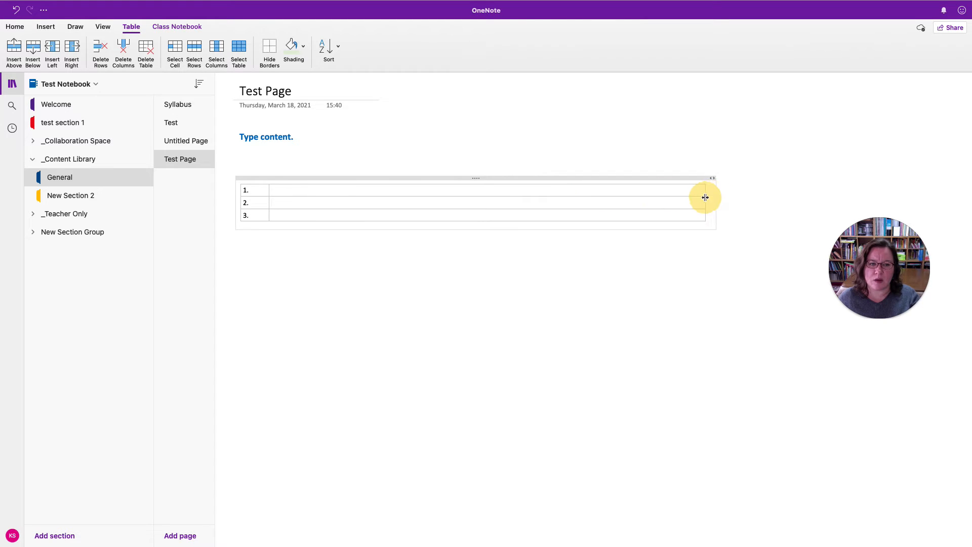
Step: Insert the file "Unit 1 - Spain - At the Airport.pptx" as a printout from the table's second row
{"action": "left_click", "coordinate": [51, 29]}
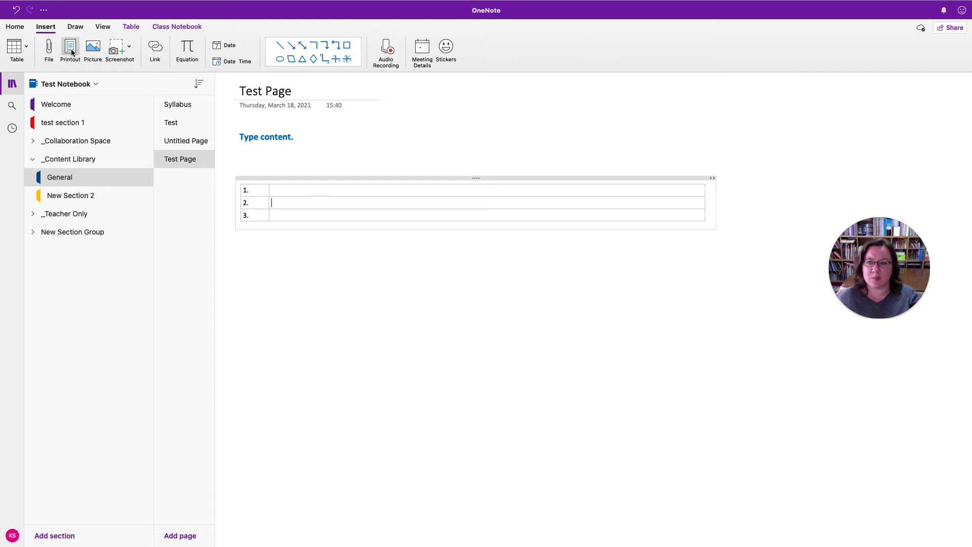
{"action": "left_click", "coordinate": [71, 51]}
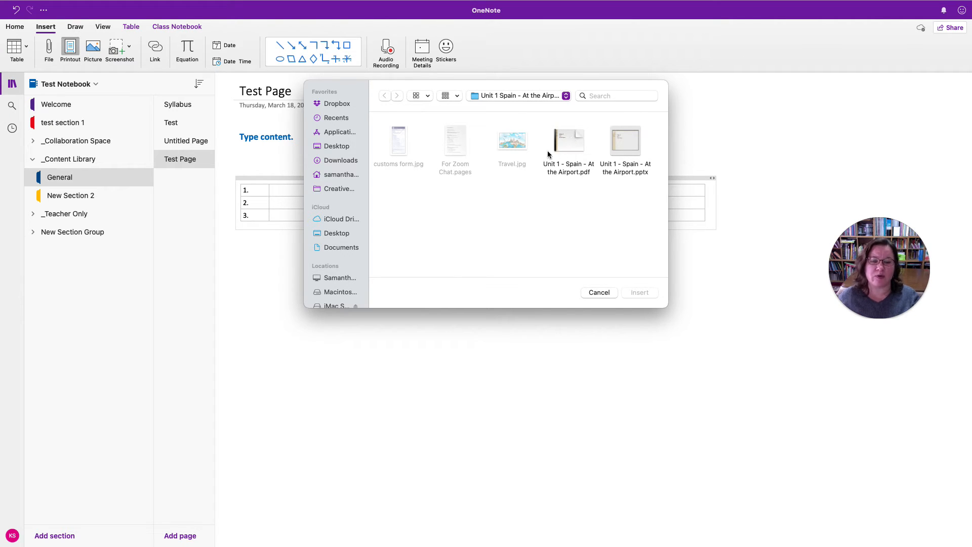
{"action": "left_click", "coordinate": [625, 142]}
{"action": "left_click", "coordinate": [651, 292]}
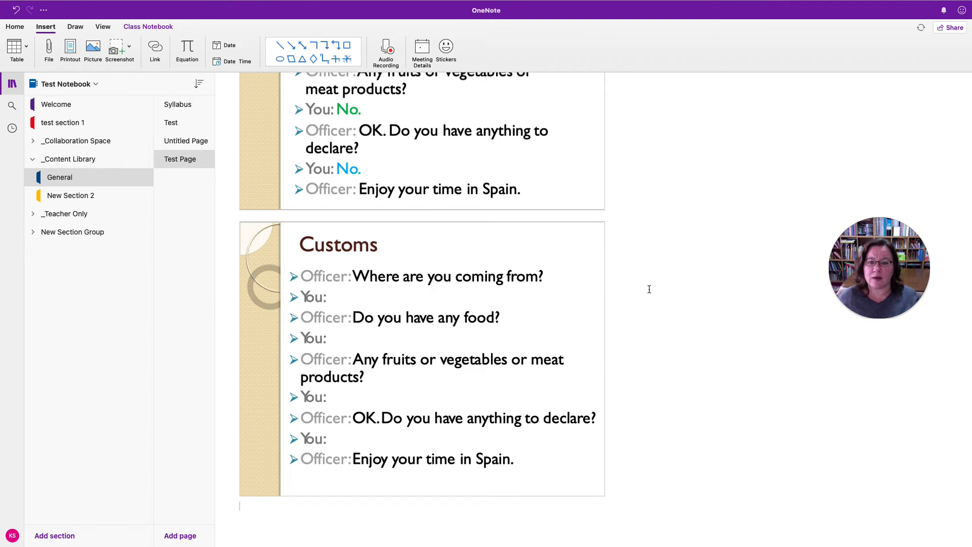
Step: Move the PowerPoint attachment out of the table's second row to the blank area beside the PDF attachment
{"action": "scroll", "coordinate": [652, 296], "scroll_direction": "up", "scroll_amount": 4}
{"action": "scroll", "coordinate": [649, 289], "scroll_direction": "up", "scroll_amount": 15}
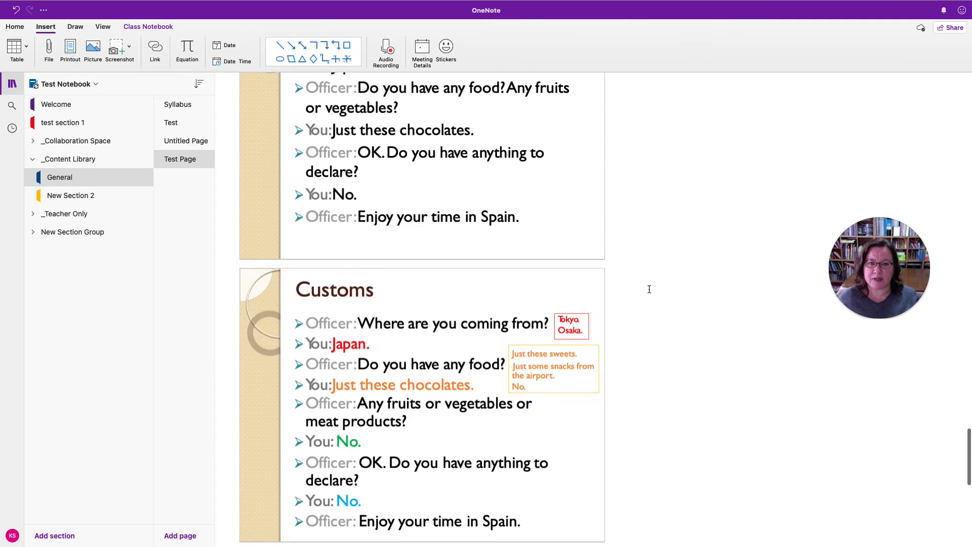
{"action": "scroll", "coordinate": [649, 289], "scroll_direction": "up", "scroll_amount": 20}
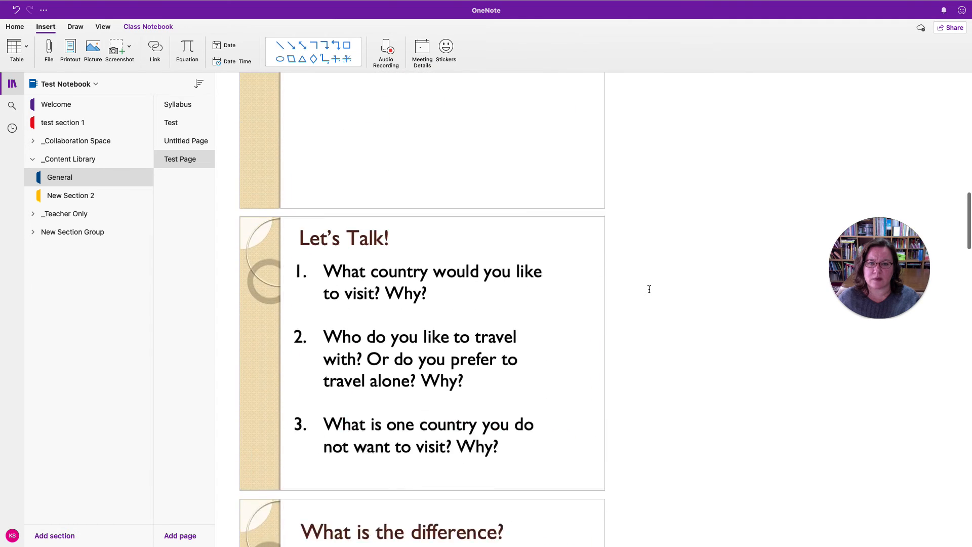
{"action": "scroll", "coordinate": [649, 289], "scroll_direction": "up", "scroll_amount": 20}
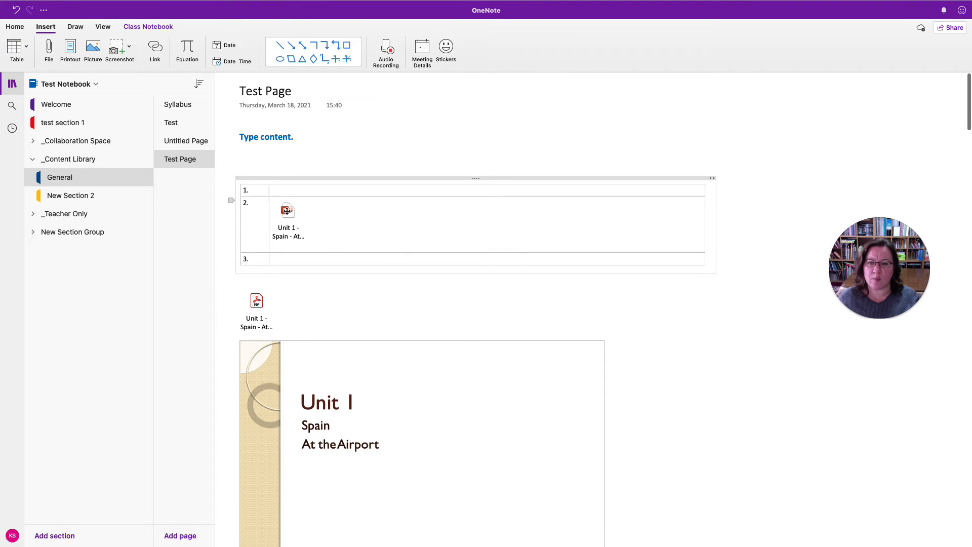
{"action": "left_click_drag", "start_coordinate": [286, 211], "coordinate": [330, 276]}
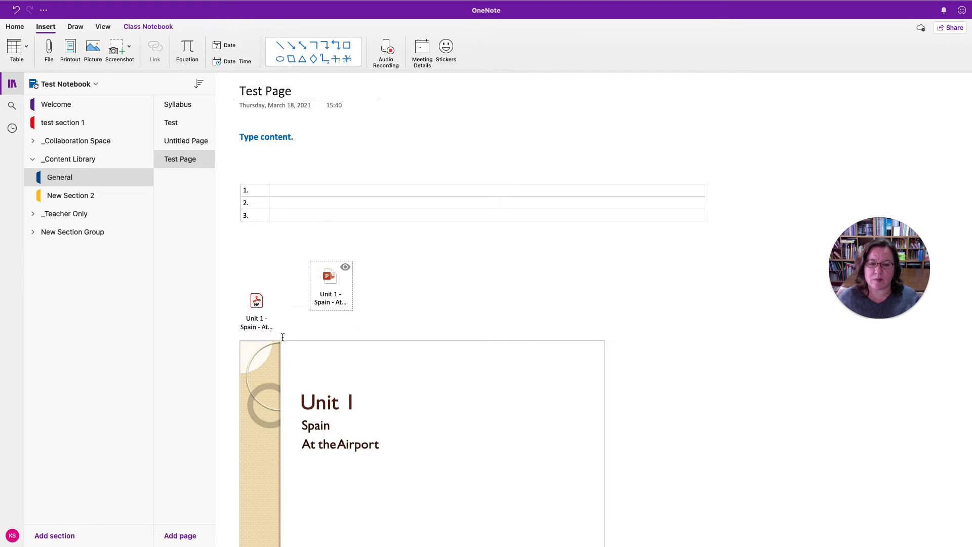
Step: Look through the slides of the inserted printout
{"action": "scroll", "coordinate": [341, 389], "scroll_direction": "down", "scroll_amount": 20}
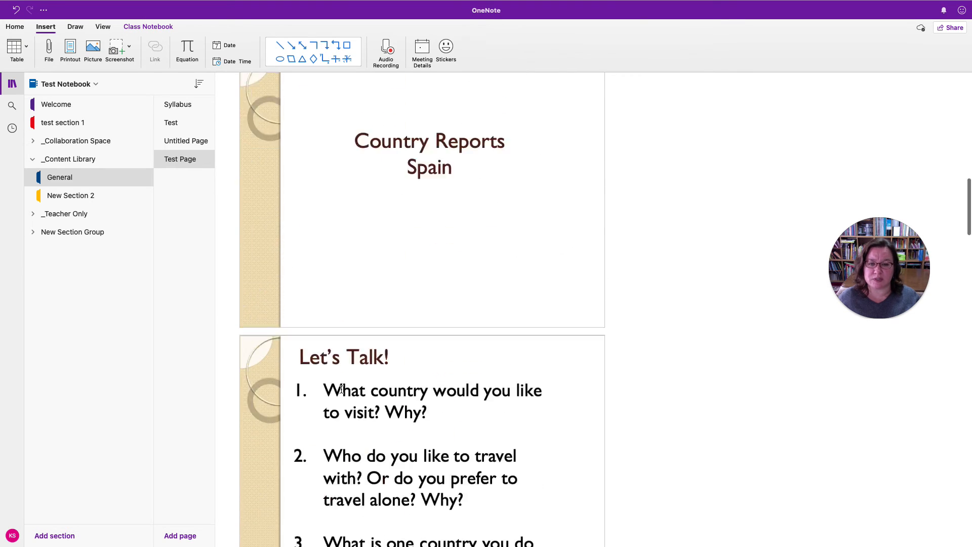
{"action": "scroll", "coordinate": [342, 389], "scroll_direction": "down", "scroll_amount": 15}
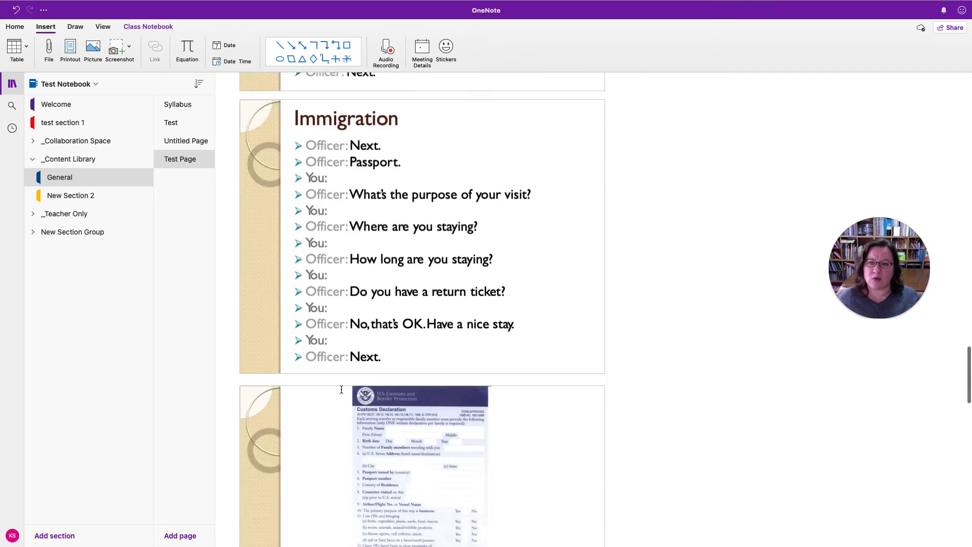
{"action": "scroll", "coordinate": [341, 389], "scroll_direction": "up", "scroll_amount": 3}
{"action": "scroll", "coordinate": [342, 389], "scroll_direction": "up", "scroll_amount": 20}
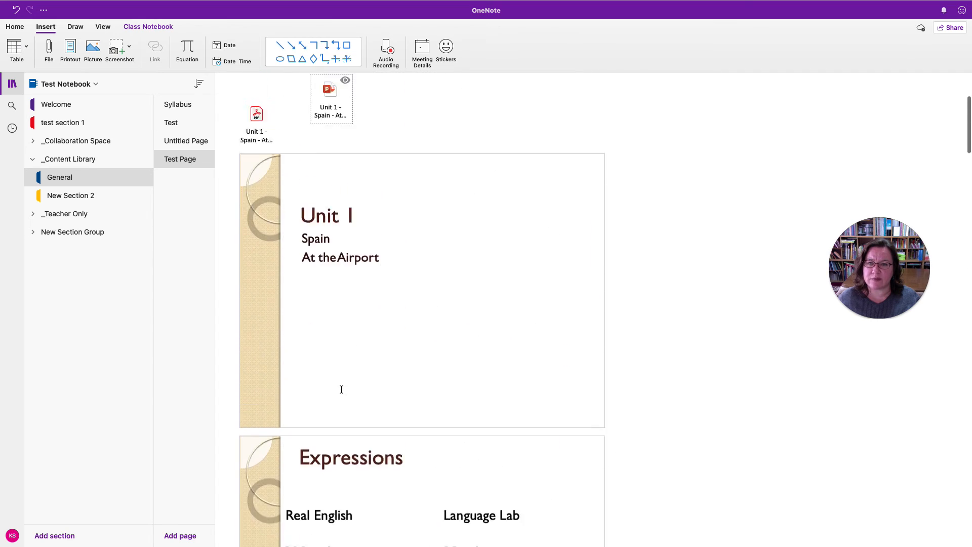
Step: Highlight "Wow!" on the Expressions slide of the printout with the yellow 5 mm highlighter
{"action": "left_click", "coordinate": [75, 26]}
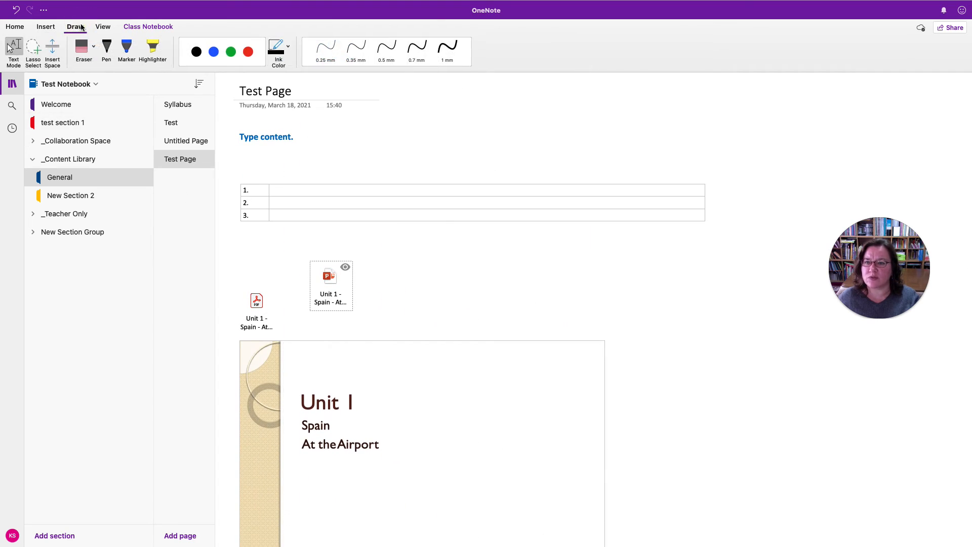
{"action": "left_click", "coordinate": [153, 48]}
{"action": "scroll", "coordinate": [291, 264], "scroll_direction": "down", "scroll_amount": 5}
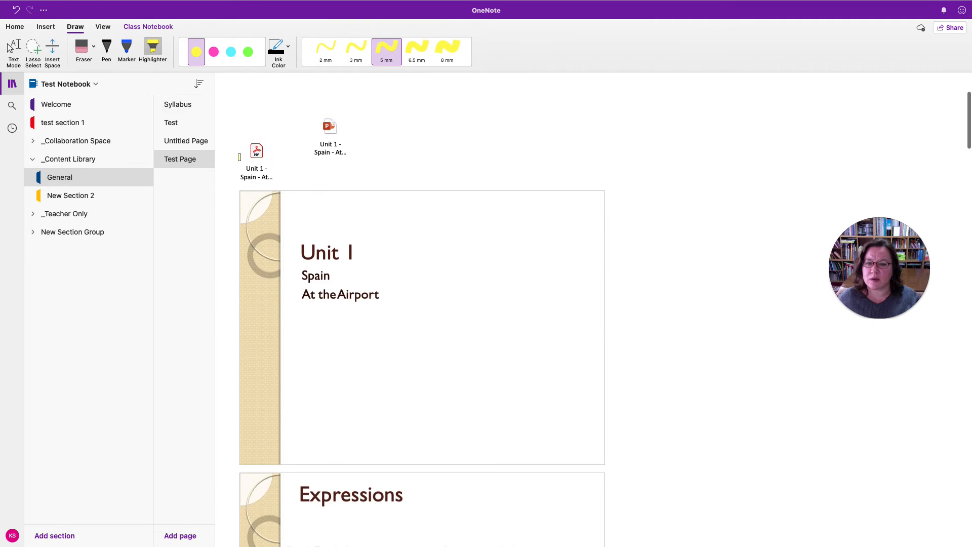
{"action": "scroll", "coordinate": [291, 263], "scroll_direction": "down", "scroll_amount": 10}
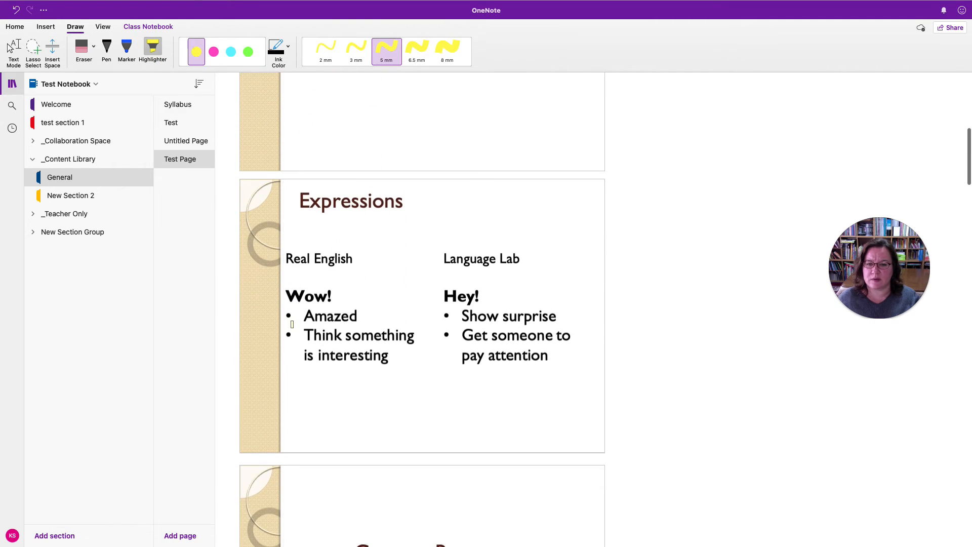
{"action": "left_click_drag", "start_coordinate": [283, 295], "coordinate": [342, 296]}
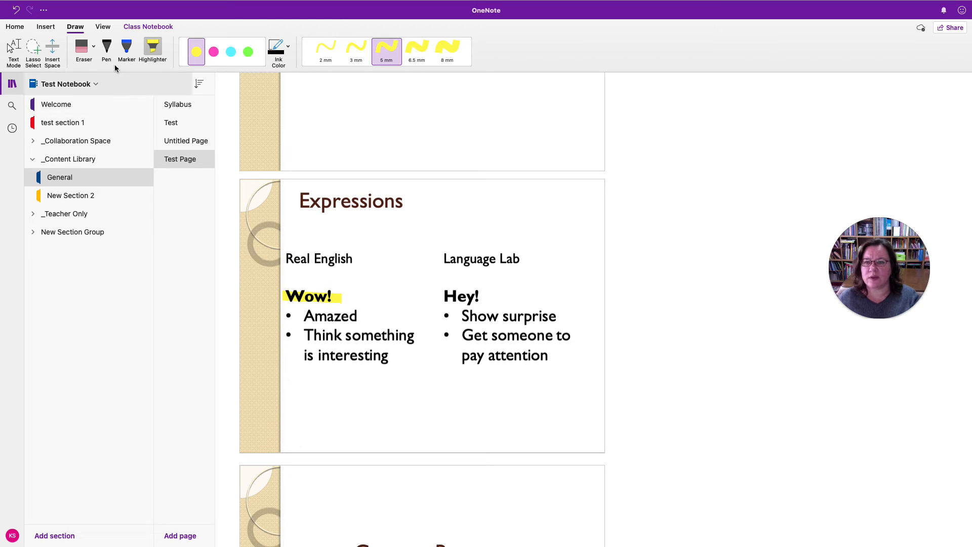
Step: Handwrite the word "write" in the blank area beside the Expressions slide with the black 0.5 mm pen, and return to text mode
{"action": "left_click", "coordinate": [106, 48]}
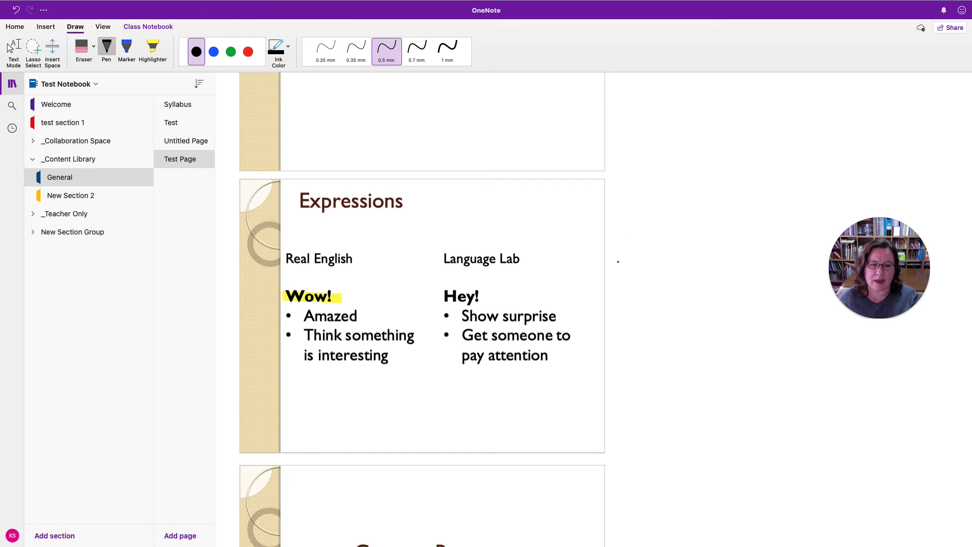
{"action": "mouse_move", "coordinate": [617, 257]}
{"action": "left_mouse_down"}
{"action": "mouse_move", "coordinate": [645, 252]}
{"action": "mouse_move", "coordinate": [652, 267]}
{"action": "mouse_move", "coordinate": [667, 267]}
{"action": "mouse_move", "coordinate": [674, 248]}
{"action": "mouse_move", "coordinate": [691, 272]}
{"action": "left_mouse_up"}
{"action": "left_click", "coordinate": [651, 243]}
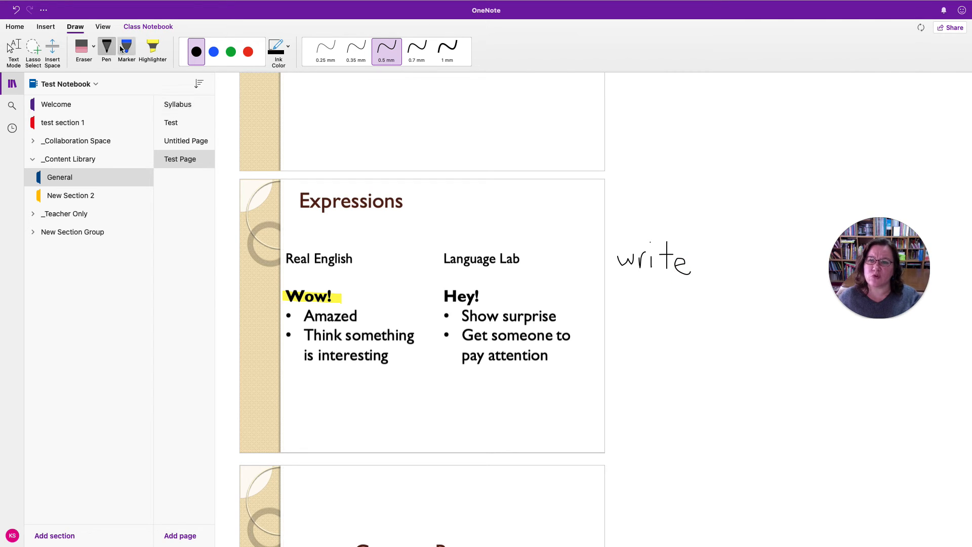
{"action": "left_click", "coordinate": [12, 50]}
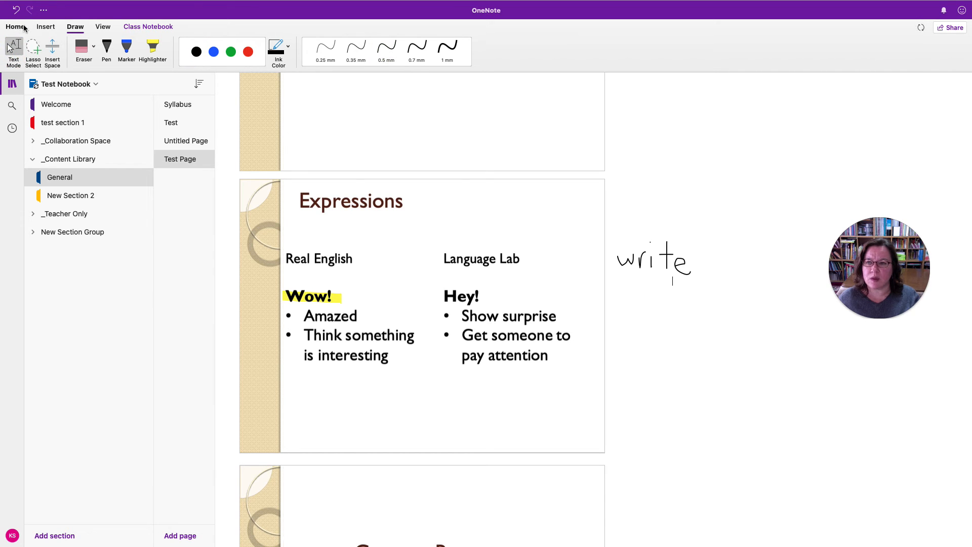
{"action": "left_click", "coordinate": [46, 27]}
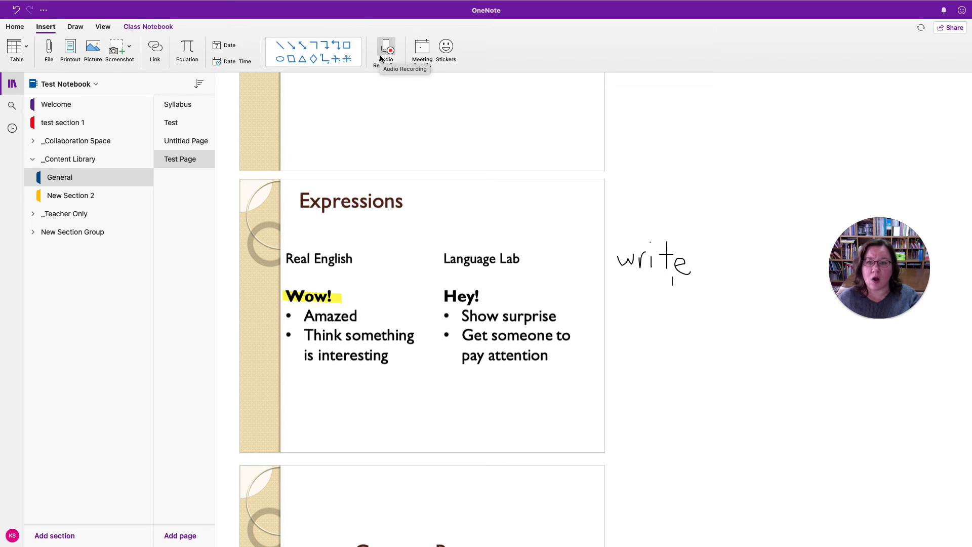
{"action": "left_click", "coordinate": [641, 141]}
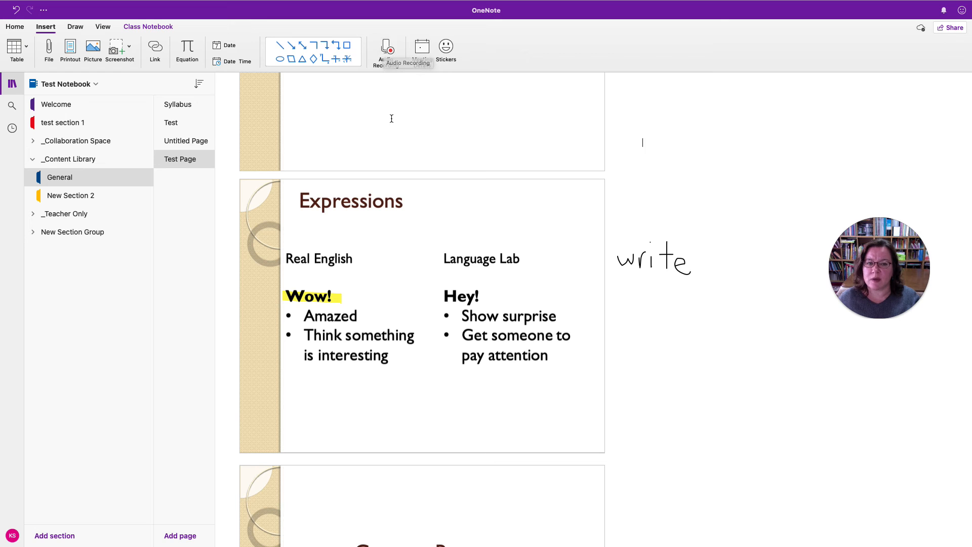
{"action": "scroll", "coordinate": [412, 191], "scroll_direction": "up", "scroll_amount": 10}
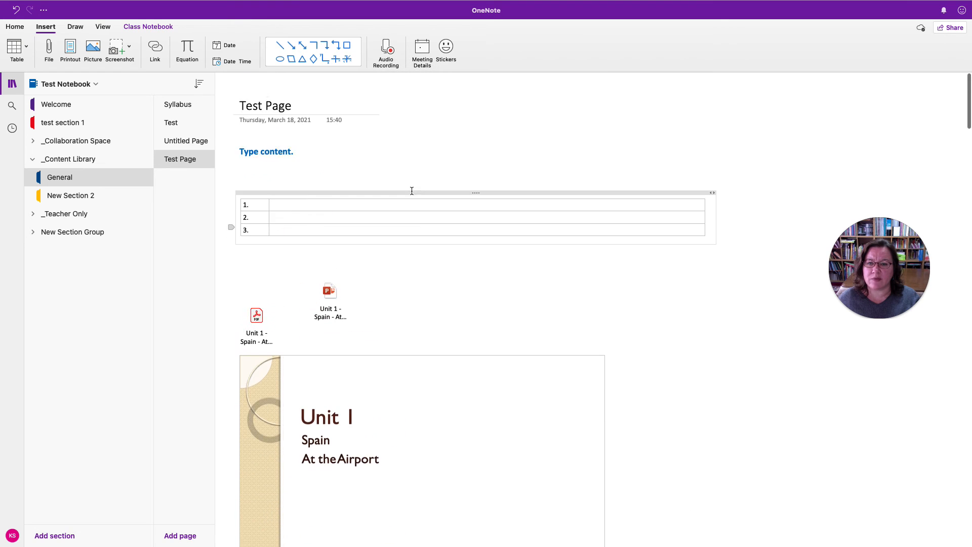
{"action": "left_click", "coordinate": [194, 142]}
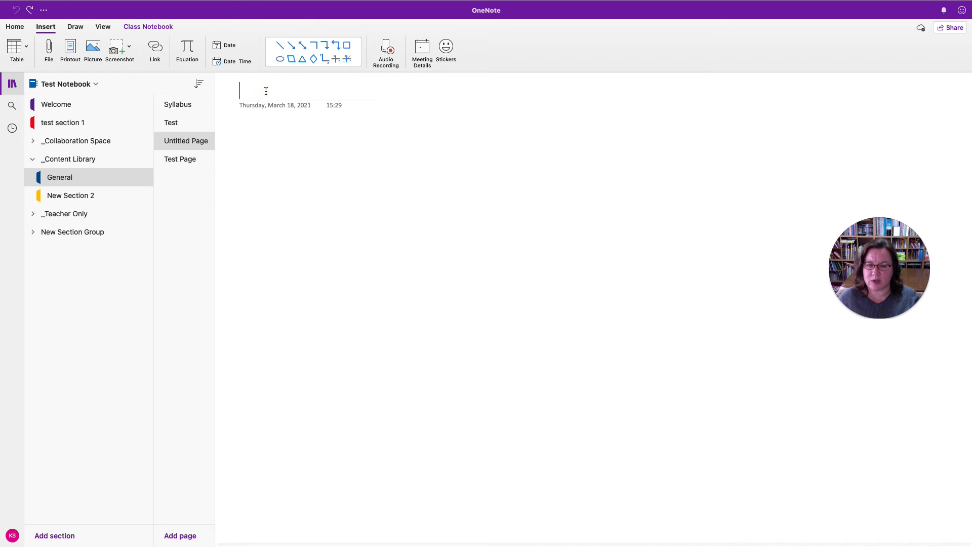
{"action": "type", "text": "Video"}
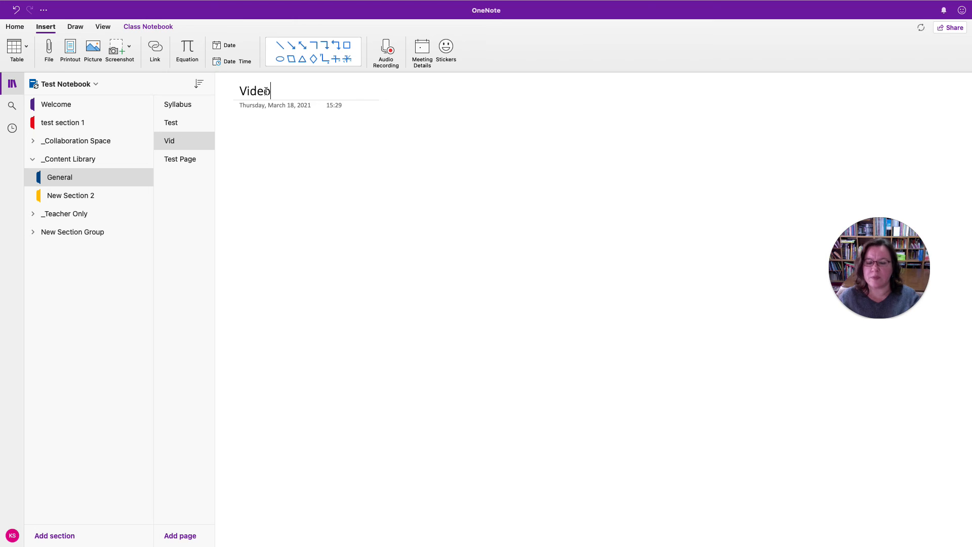
{"action": "left_click", "coordinate": [260, 155]}
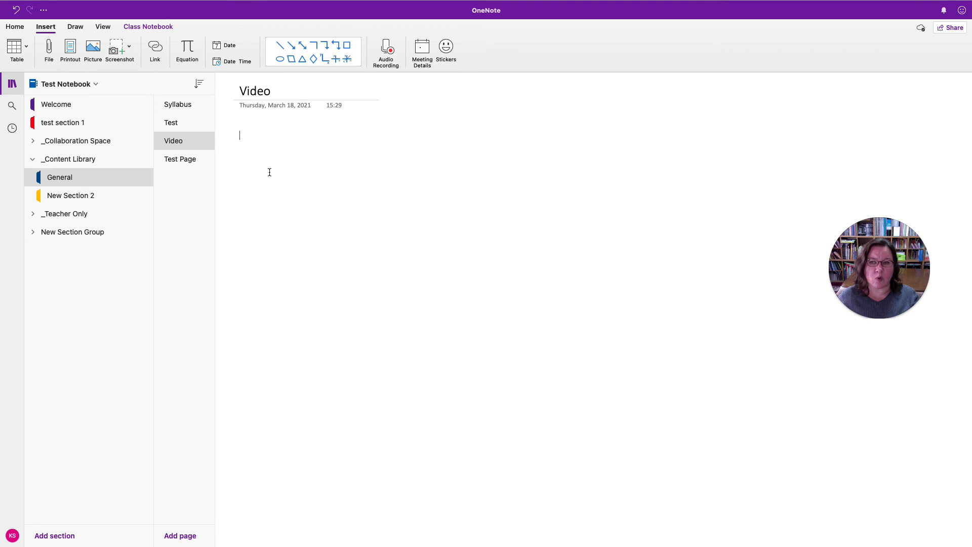
{"action": "type", "text": "https://youtu.be/SXbw98IWEhw"}
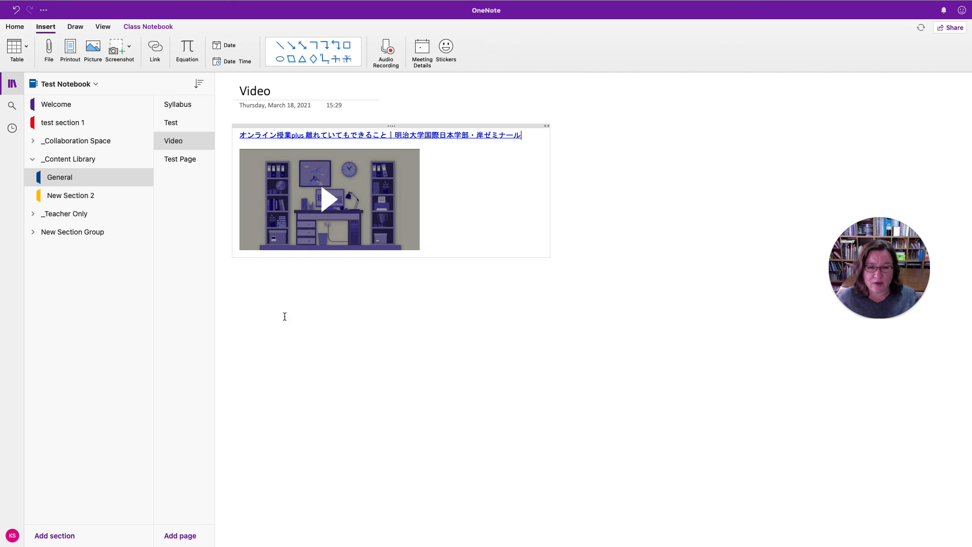
Step: Play the embedded video on the page briefly and pause it
{"action": "left_click", "coordinate": [327, 202]}
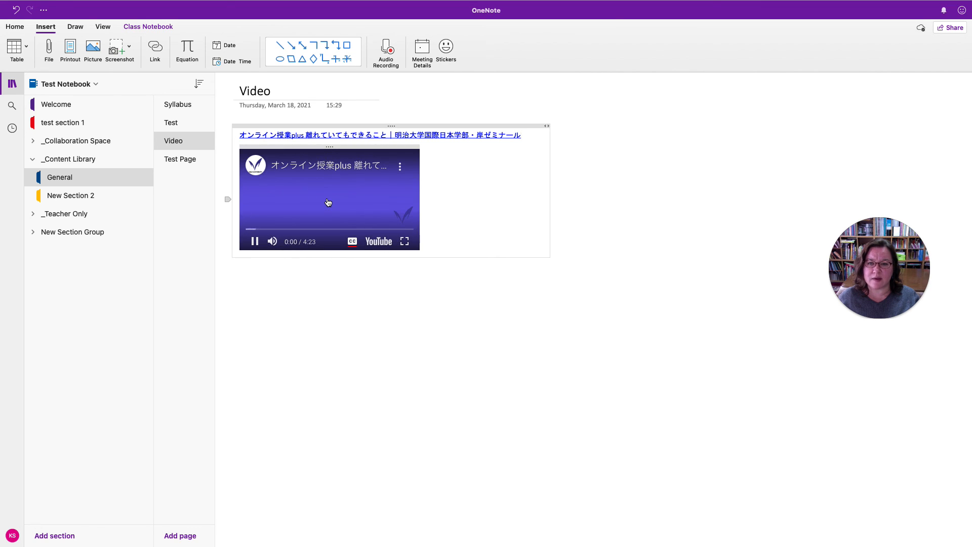
{"action": "left_click", "coordinate": [254, 241]}
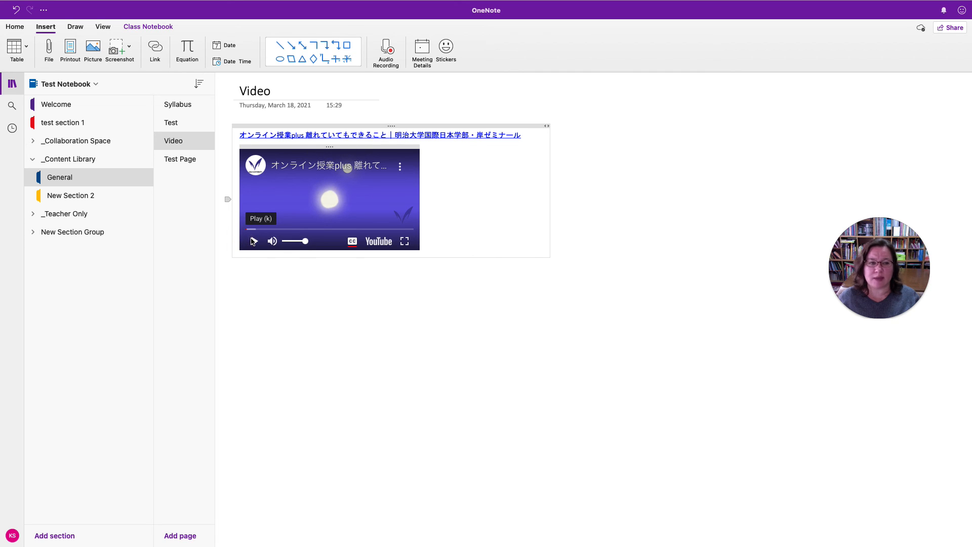